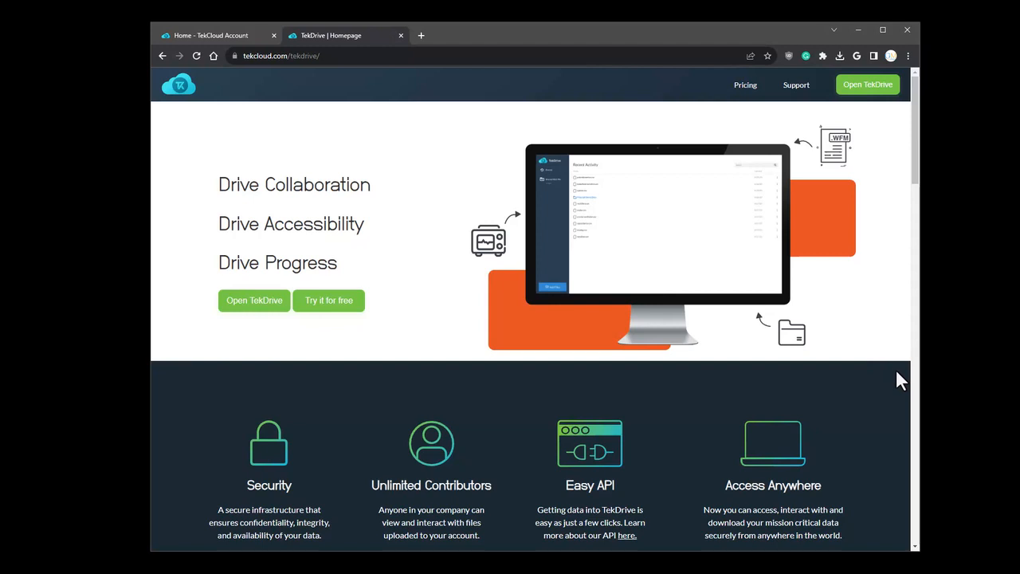
- Look through the TekDrive homepage's feature sections and its storage plans
scroll(897, 372, "down", 3)
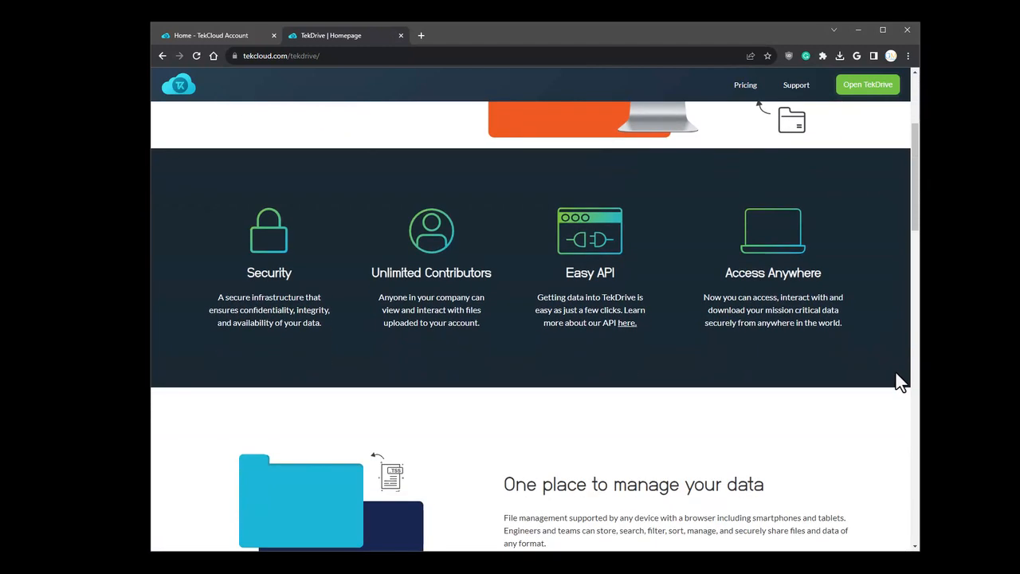
scroll(896, 372, "down", 2)
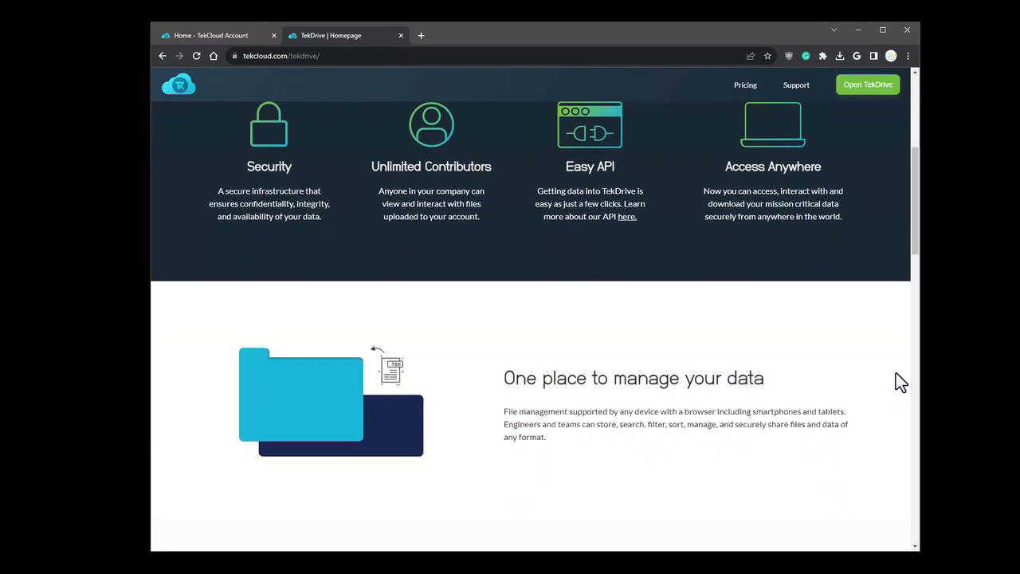
scroll(896, 372, "down", 6)
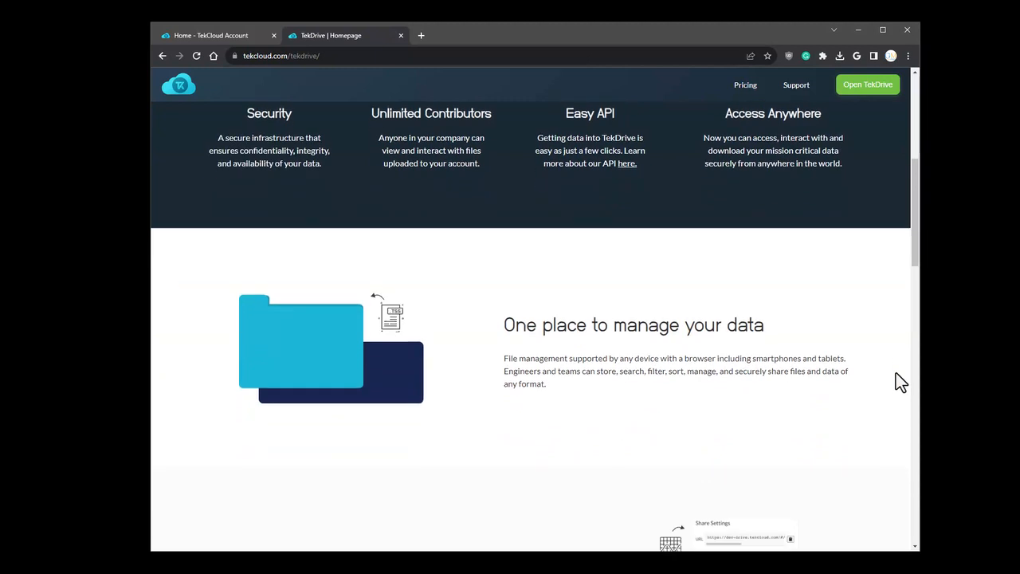
scroll(896, 373, "down", 7)
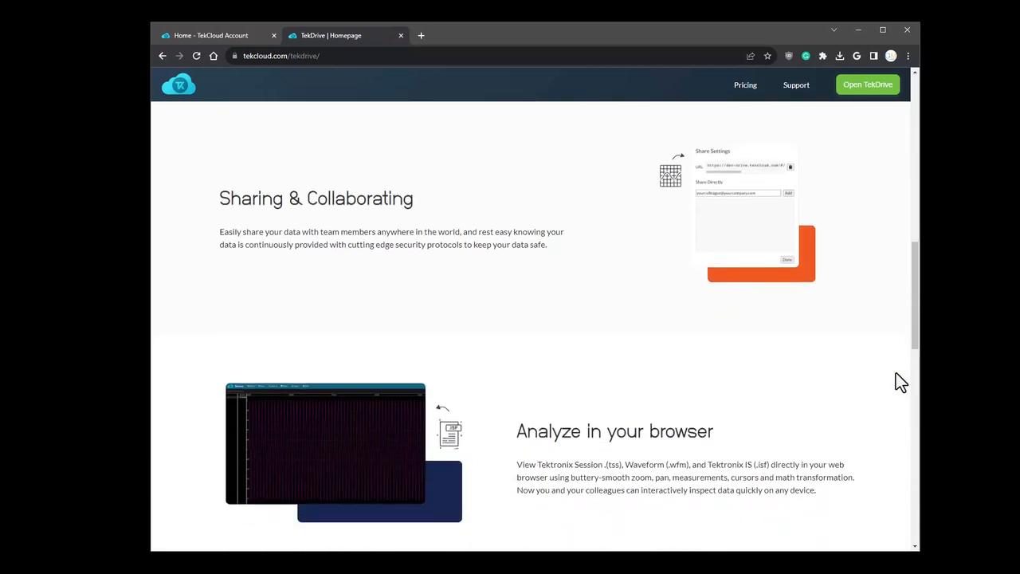
scroll(896, 372, "down", 5)
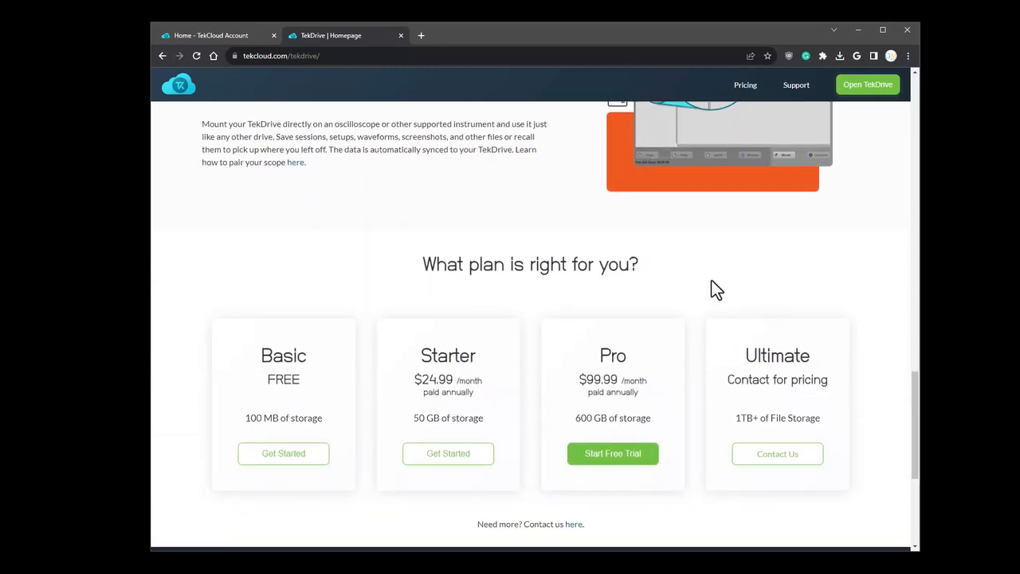
scroll(694, 183, "up", 12)
- Open the TekScope product page from the TekCloud homepage and read through its feature sections
left_click(205, 90)
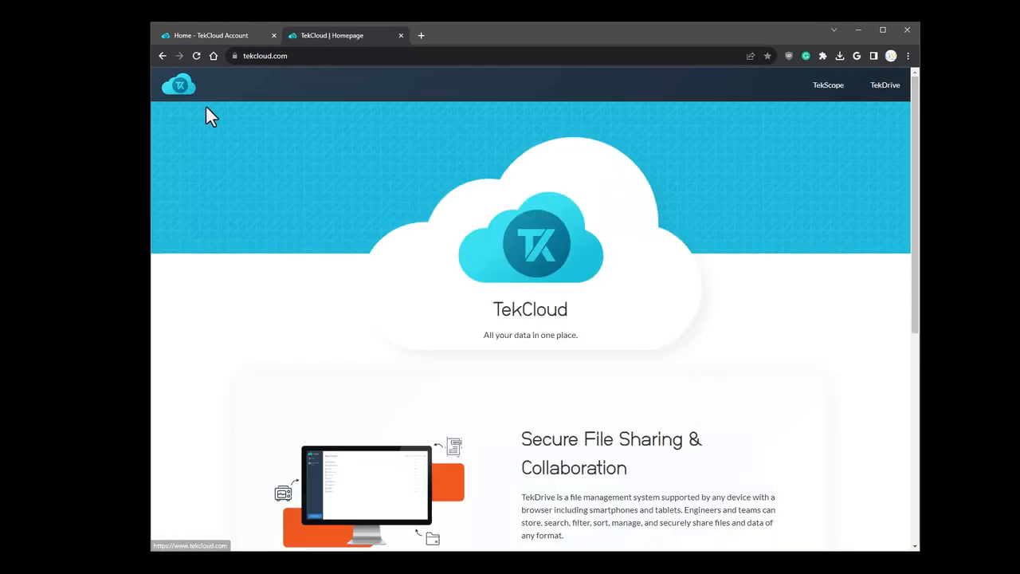
left_click(826, 86)
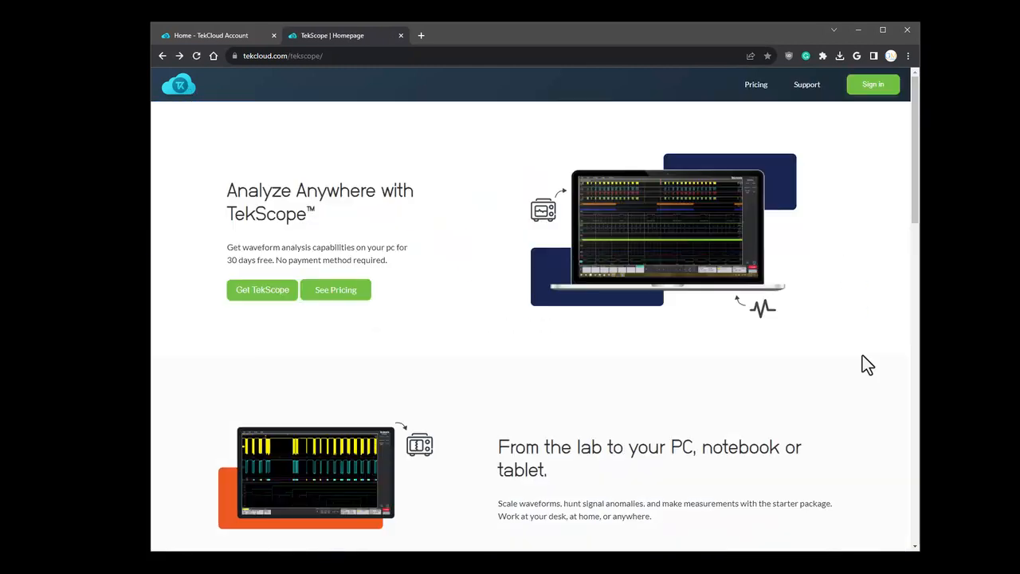
scroll(868, 356, "down", 2)
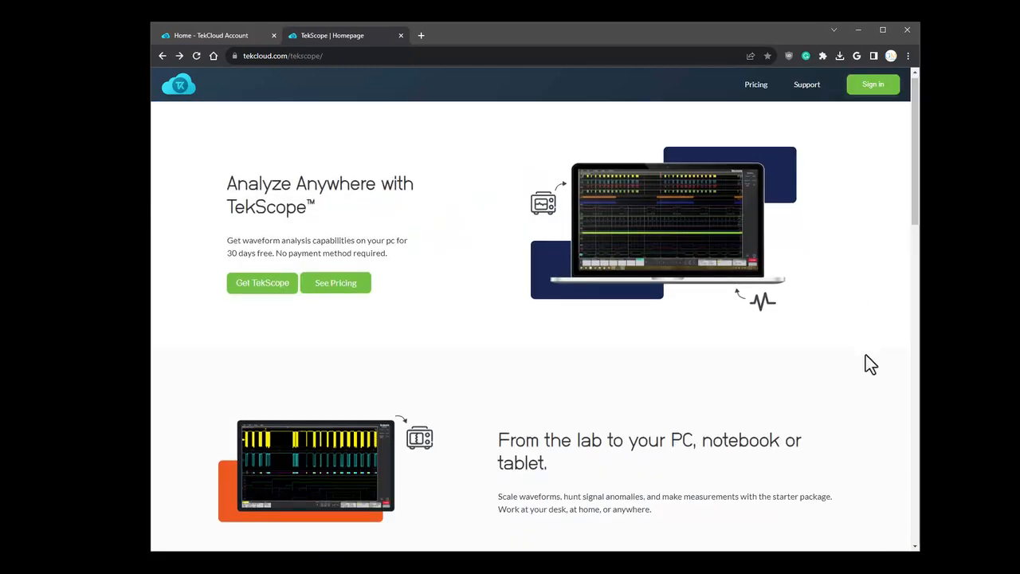
scroll(866, 356, "down", 1)
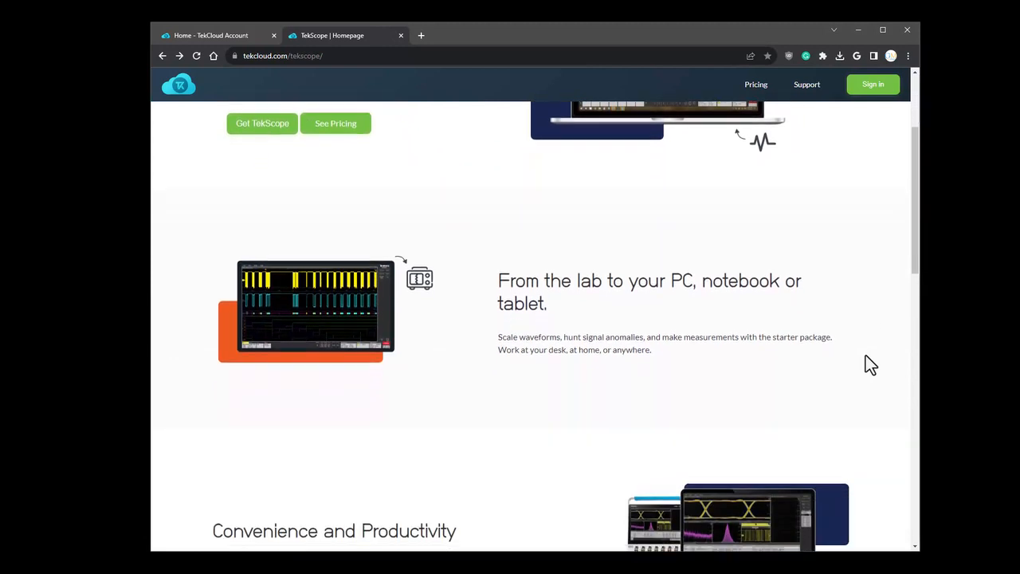
scroll(866, 356, "down", 1)
scroll(865, 356, "down", 3)
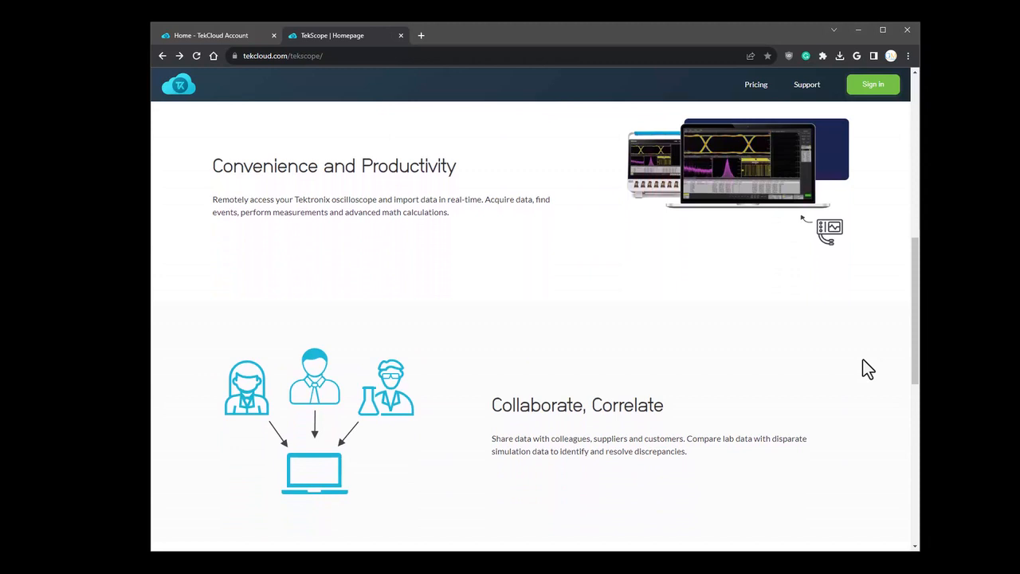
scroll(867, 369, "down", 1)
scroll(867, 369, "down", 1)
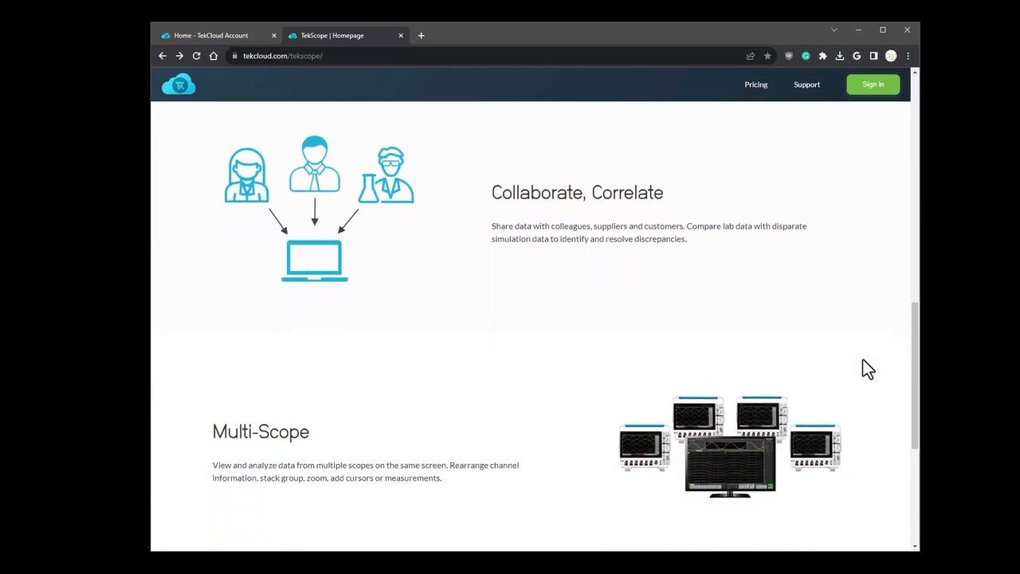
scroll(867, 369, "down", 1)
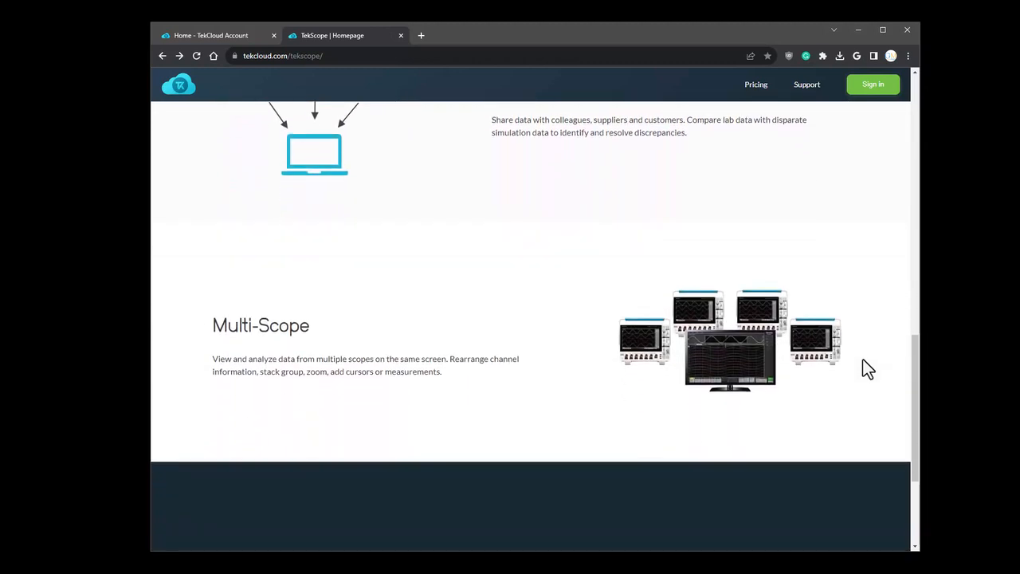
scroll(867, 368, "down", 1)
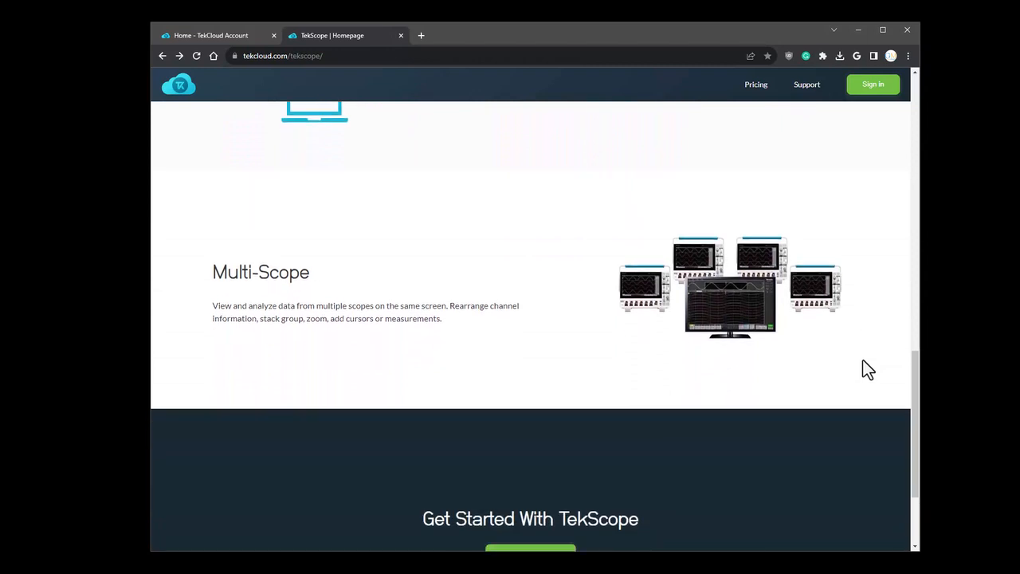
scroll(867, 370, "down", 1)
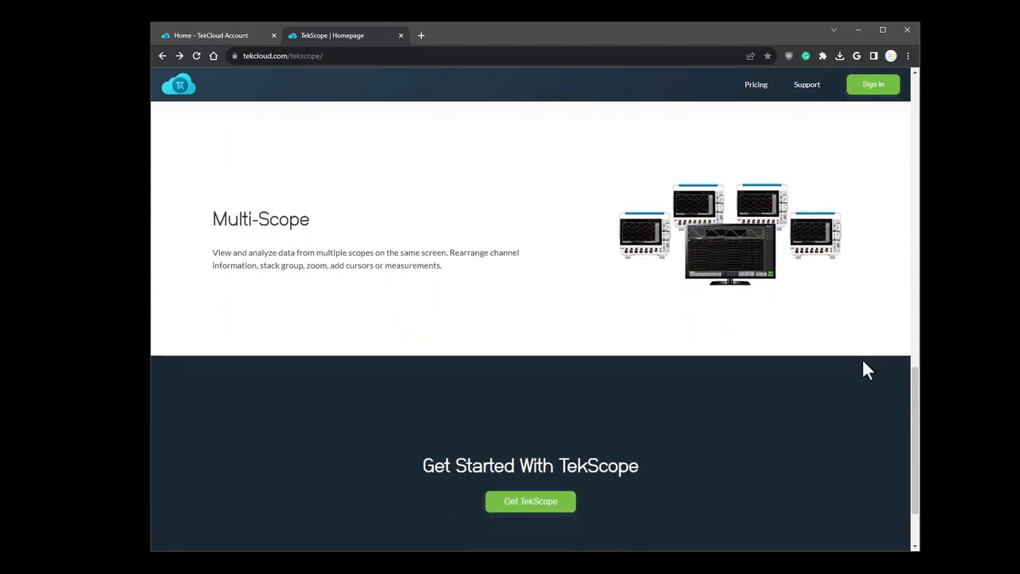
scroll(866, 361, "down", 1)
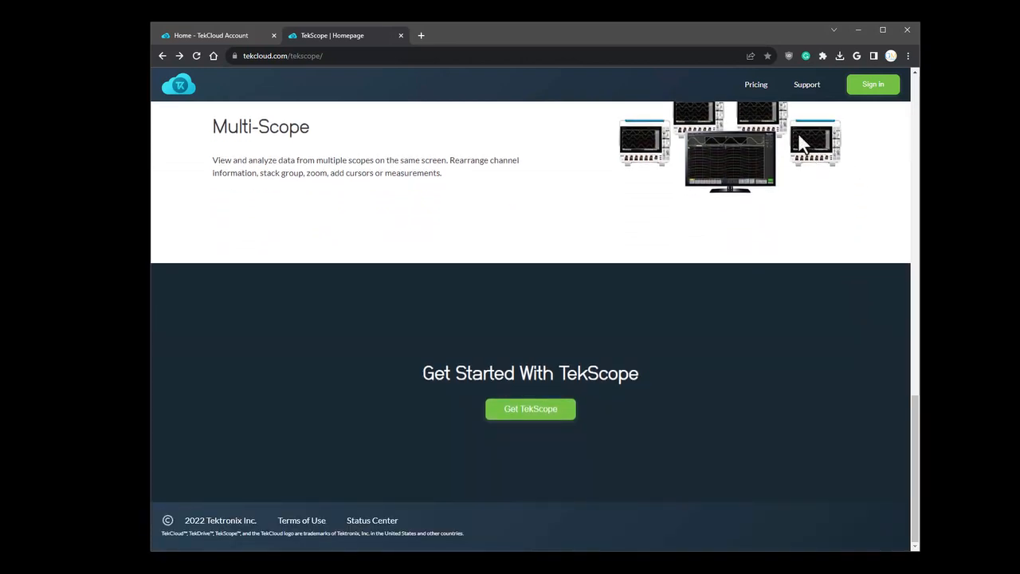
- Open the TekScope pricing page and compare the features of the PC software licence tiers
left_click(756, 85)
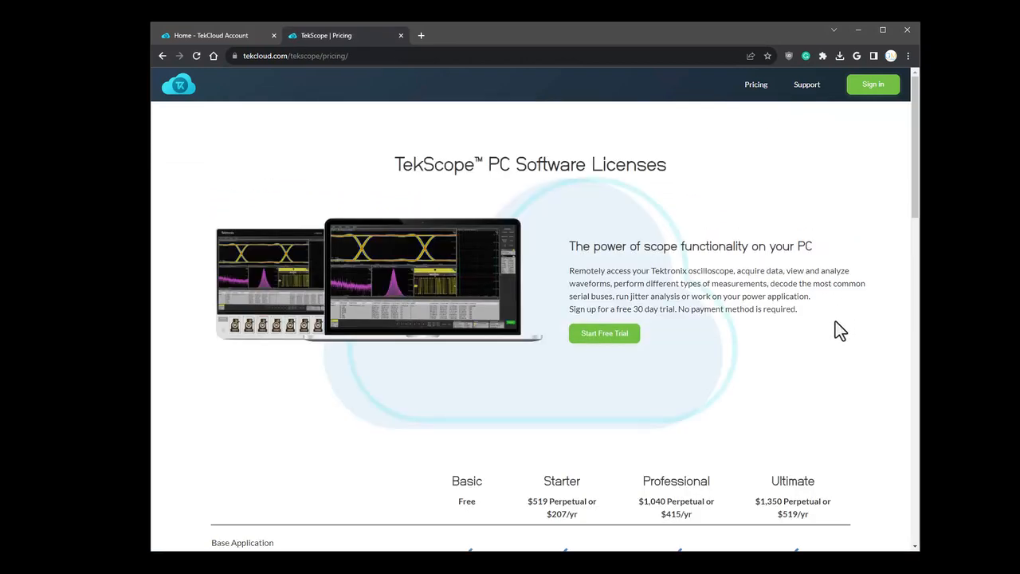
scroll(834, 327, "down", 2)
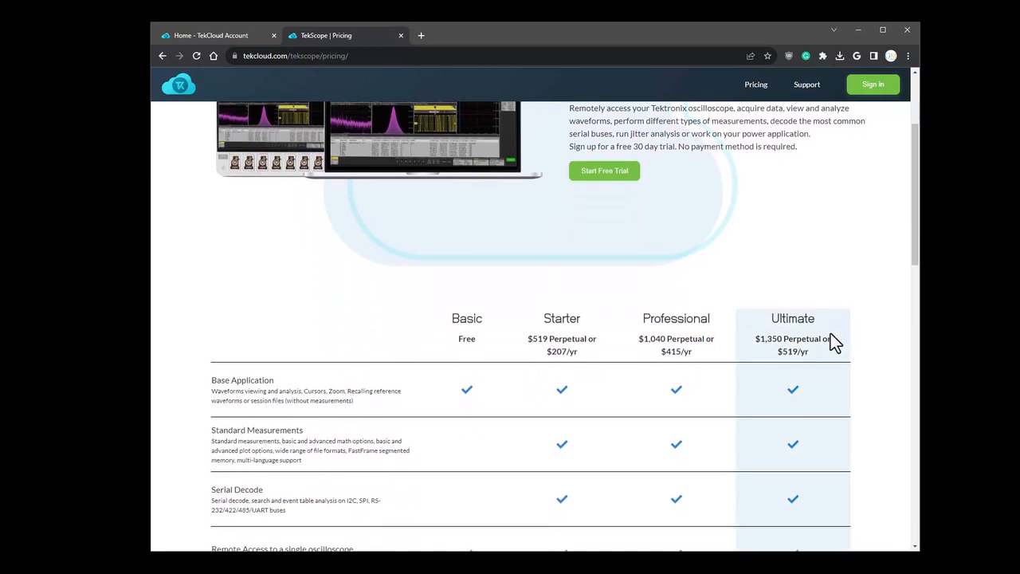
scroll(831, 335, "down", 2)
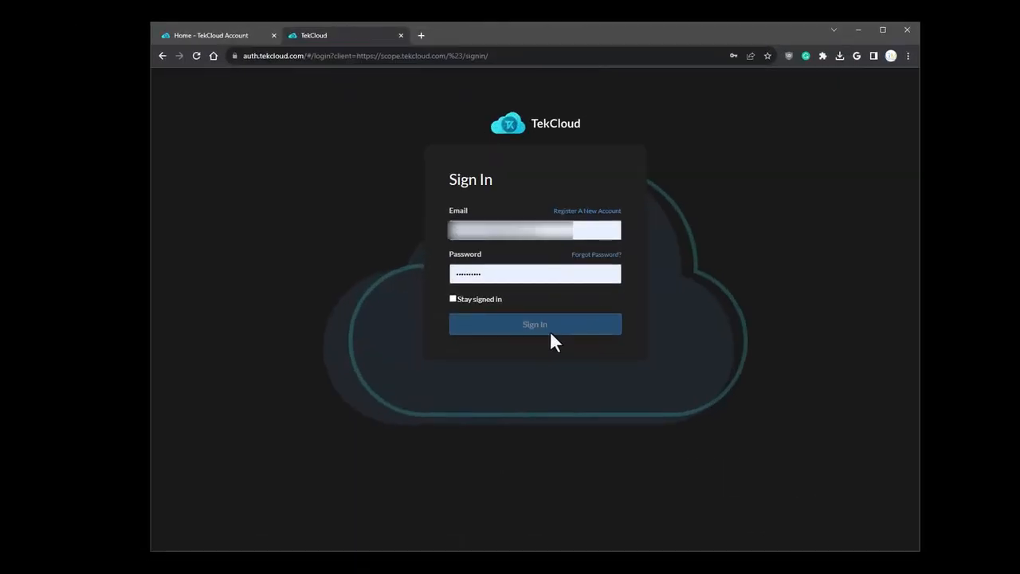
- Sign in to TekCloud with the prefilled credentials and open the account home page
left_click(550, 333)
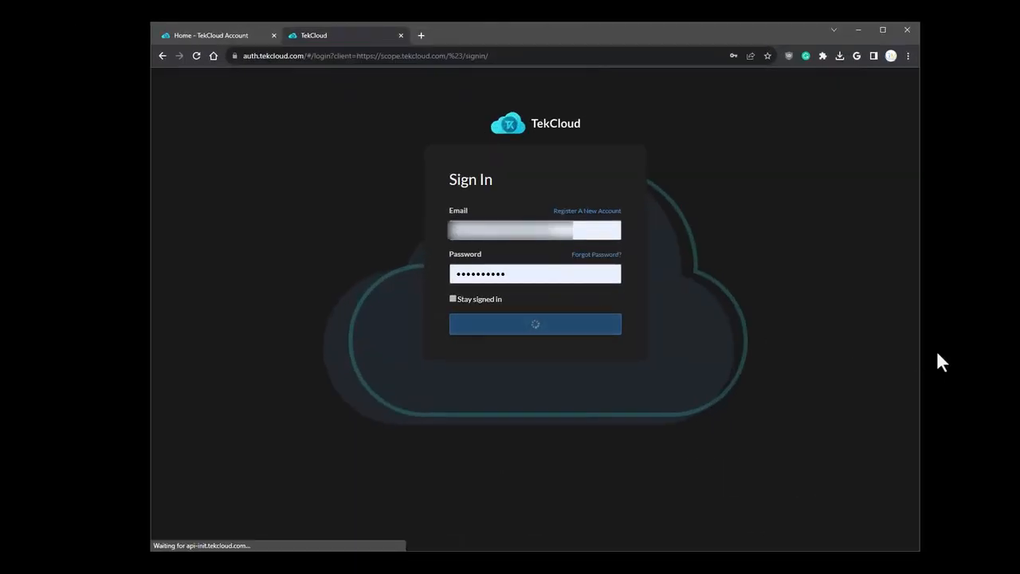
left_click(857, 85)
left_click(847, 113)
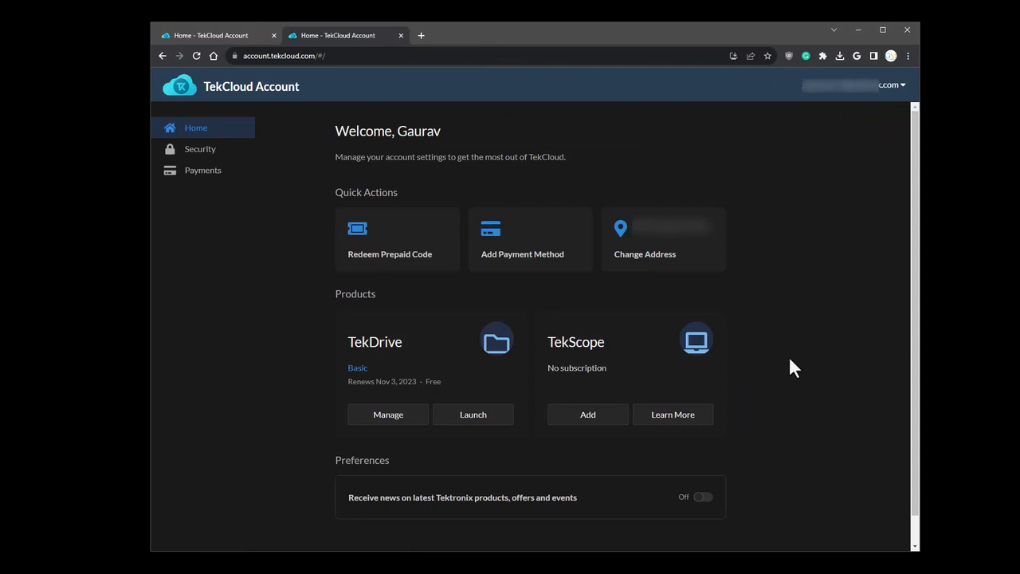
- Add a TekScope subscription to the account using the preselected plan without packages, and confirm it
left_click(589, 416)
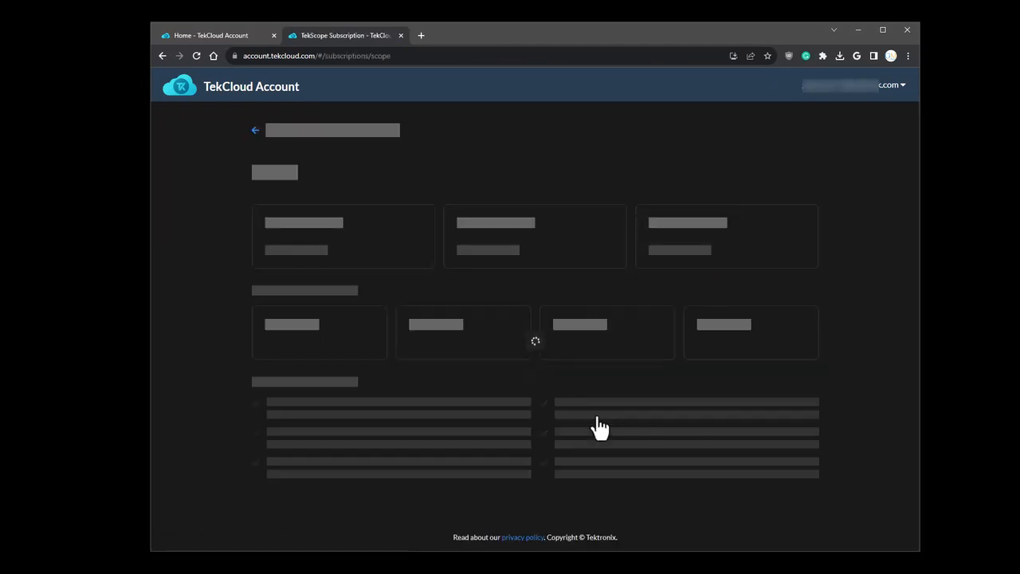
scroll(888, 483, "down", 5)
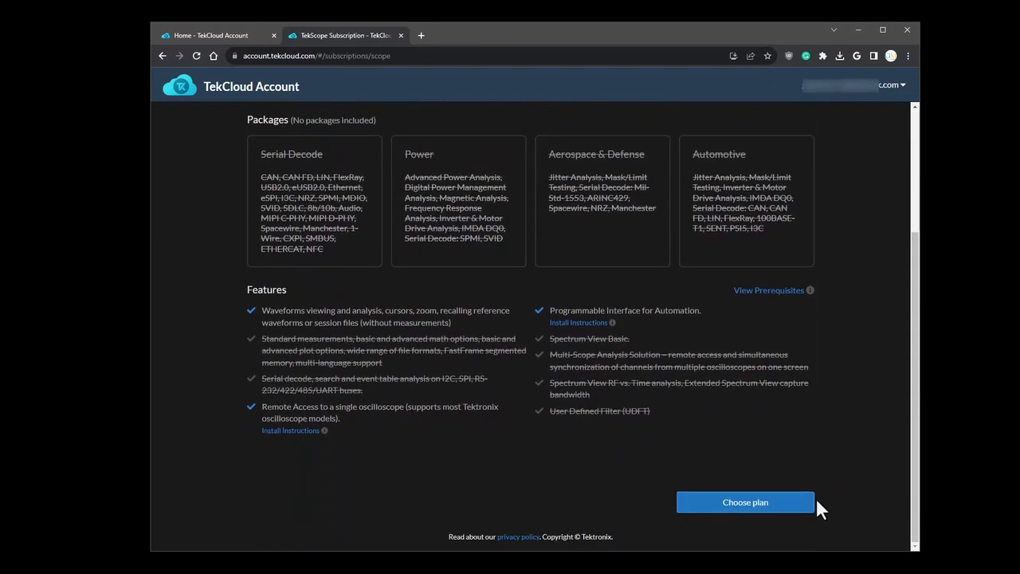
left_click(797, 505)
left_click(772, 303)
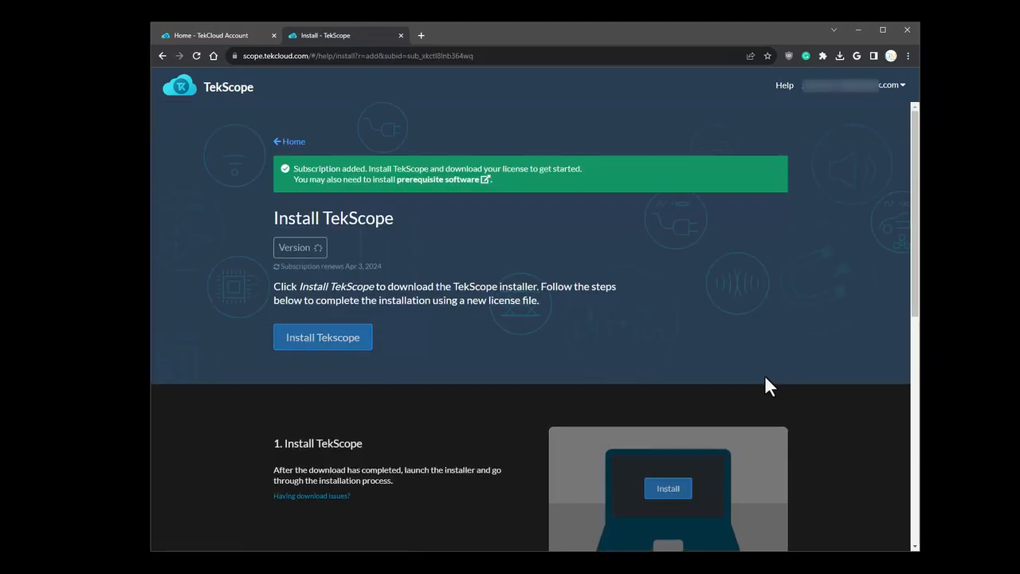
- Read through the TekScope instructions for installing the software, getting a license and installing the license
scroll(764, 374, "down", 2)
scroll(759, 371, "down", 2)
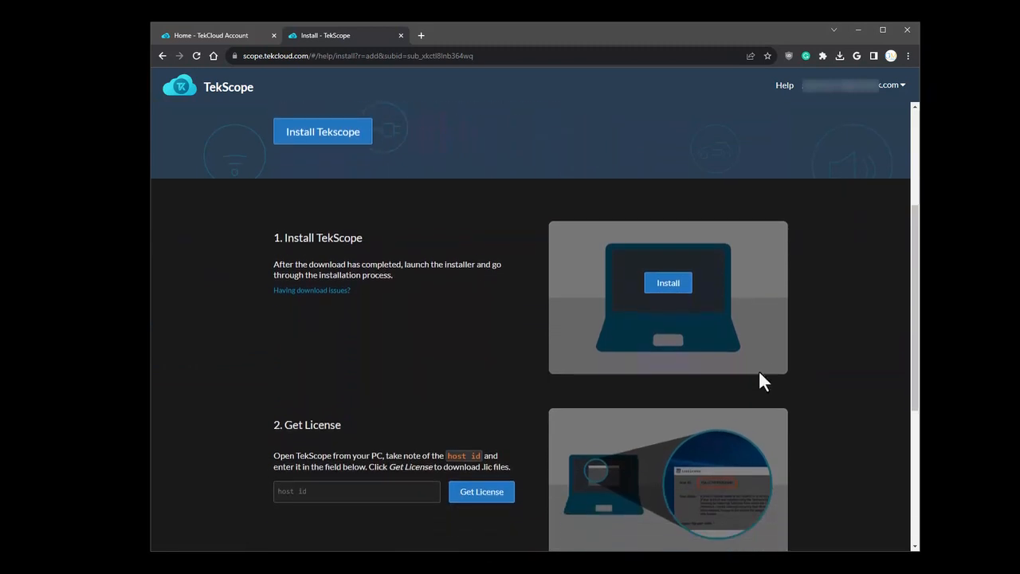
scroll(759, 372, "down", 3)
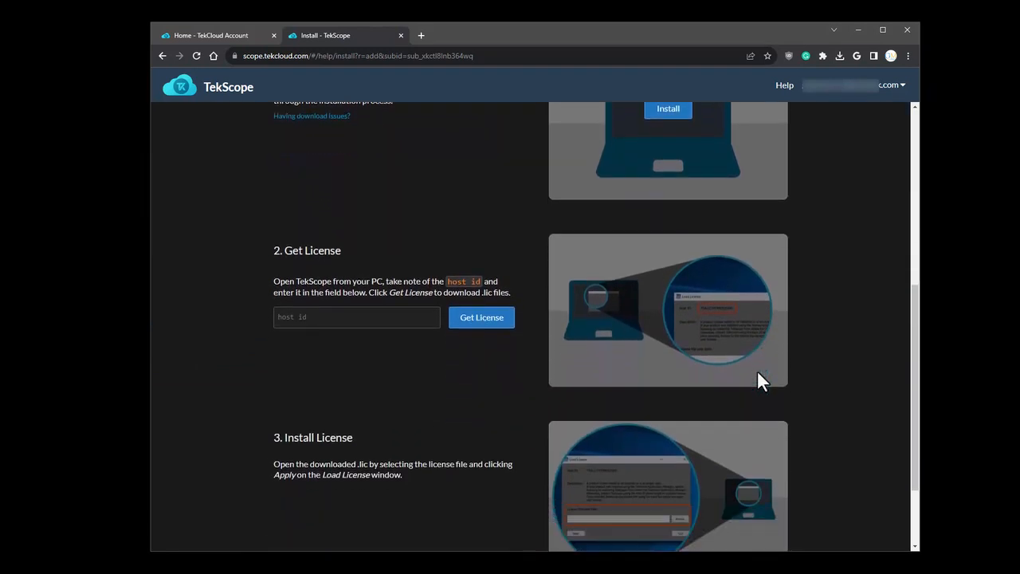
left_click(384, 275)
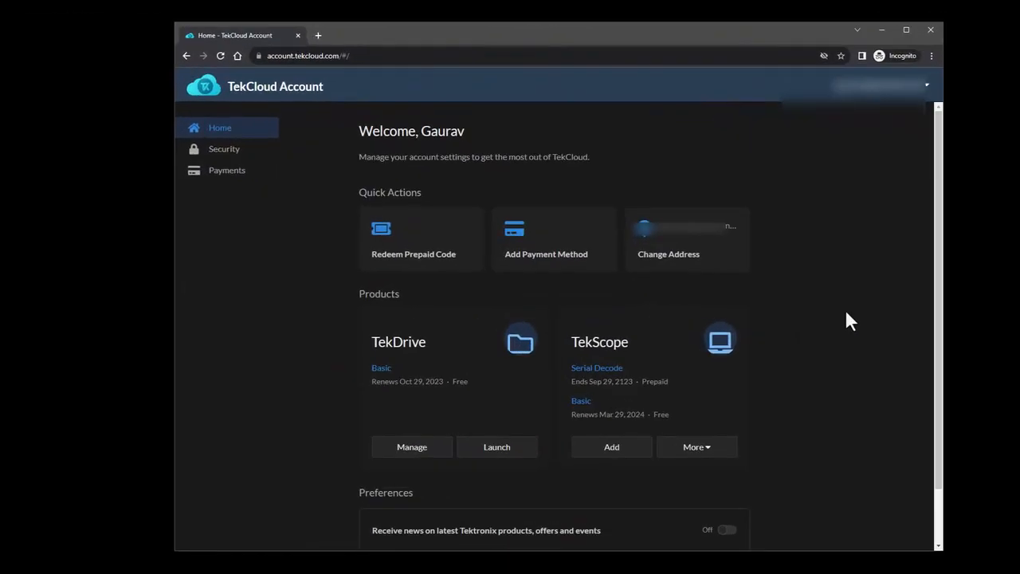
- Open the TekScope Serial Decode subscription and examine its software update end date and license extension options
left_click(610, 370)
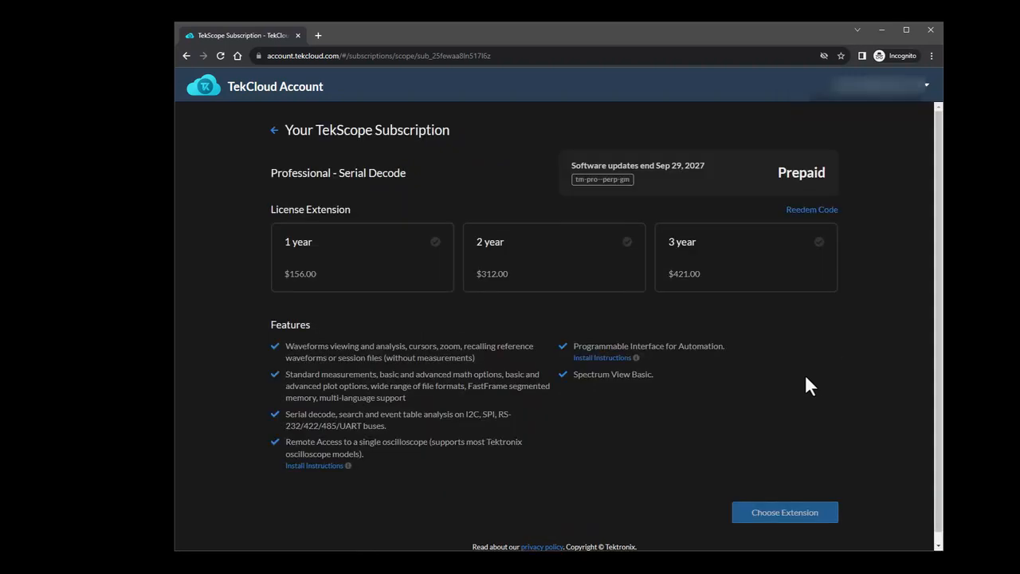
left_click_drag(683, 166, 633, 166)
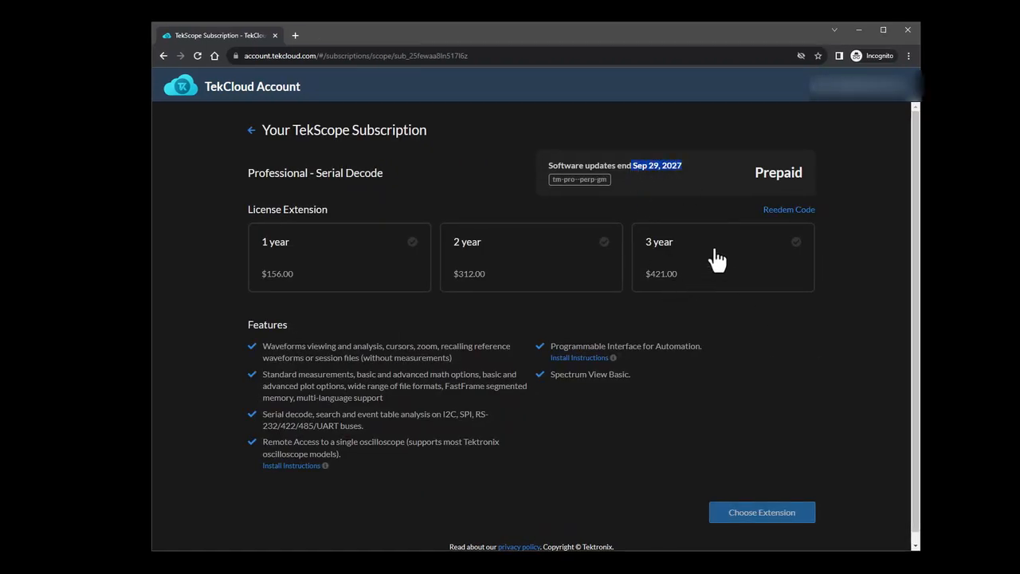
left_click(735, 233)
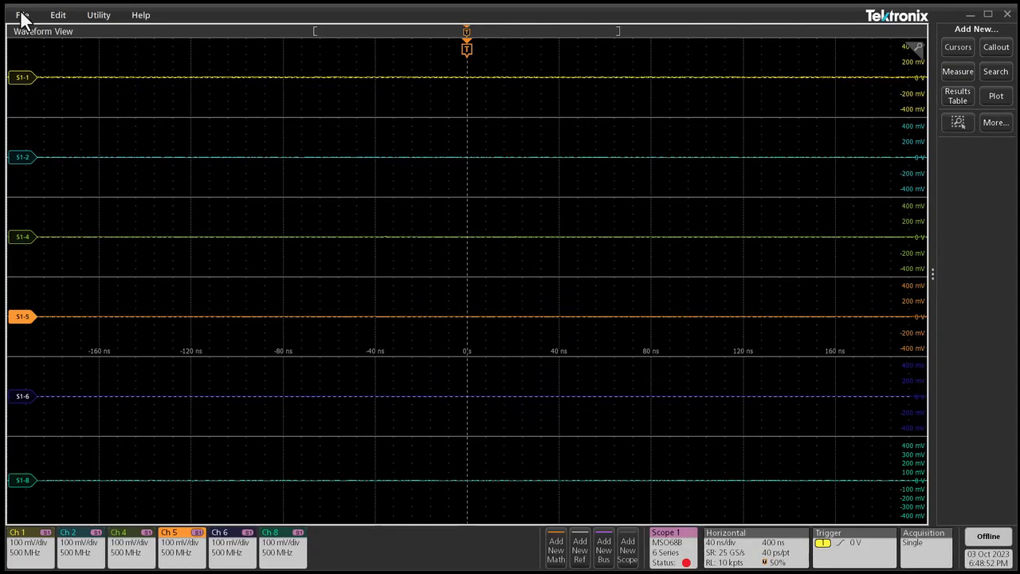
- Switch to the TekScope application and recall the recent session file Tek000.tss
left_click(20, 15)
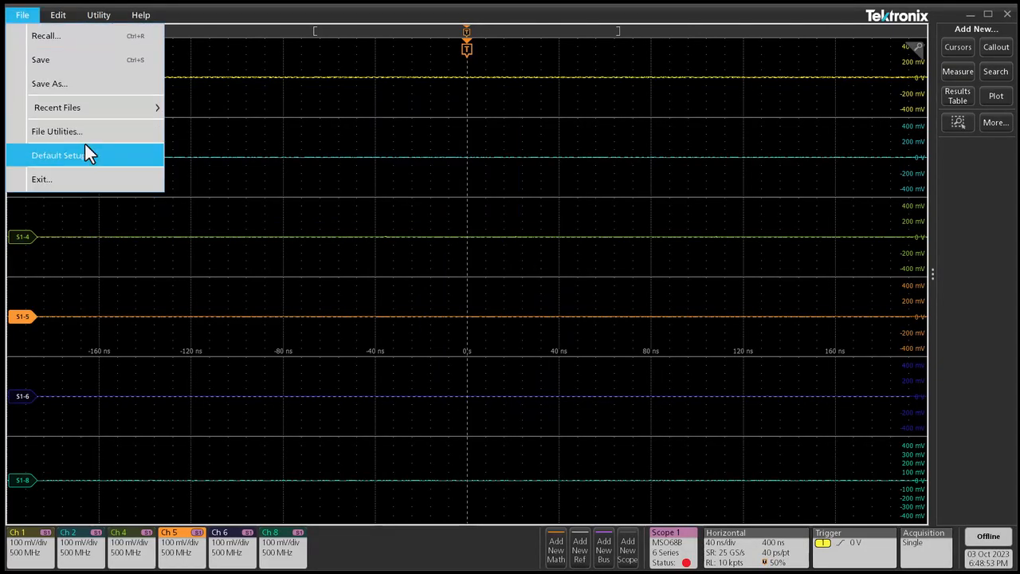
mouse_move(105, 117)
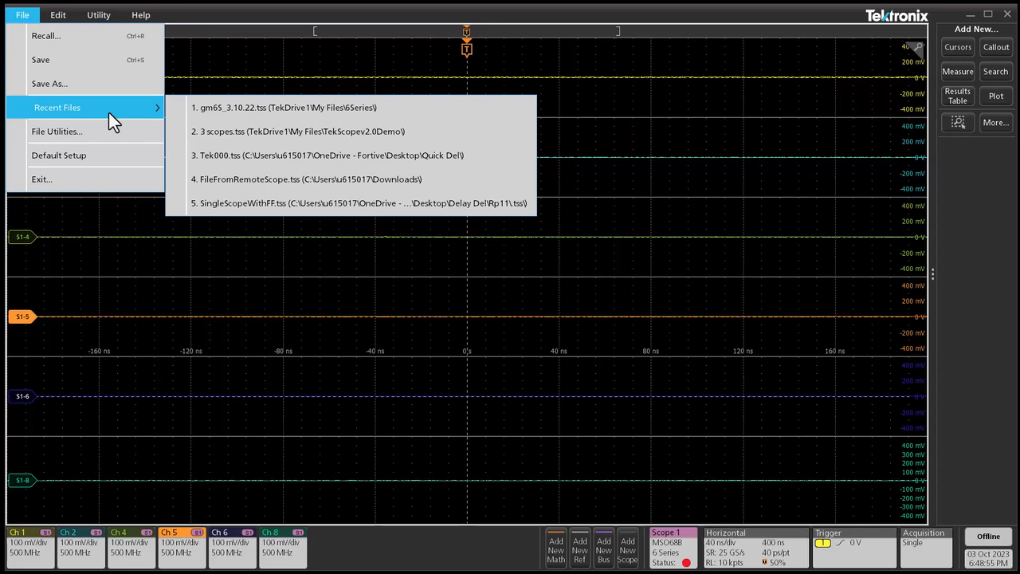
left_click(373, 156)
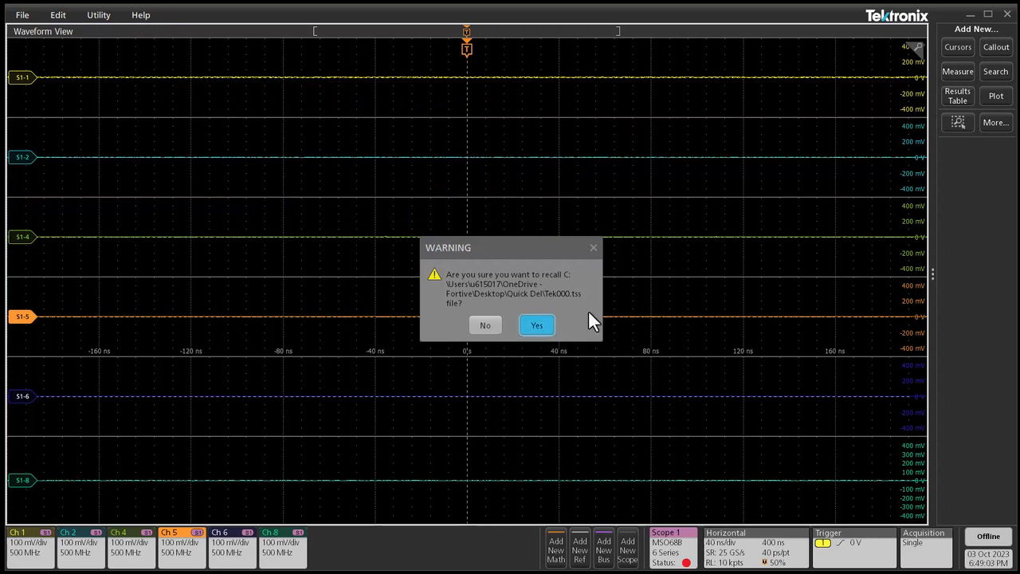
left_click(536, 325)
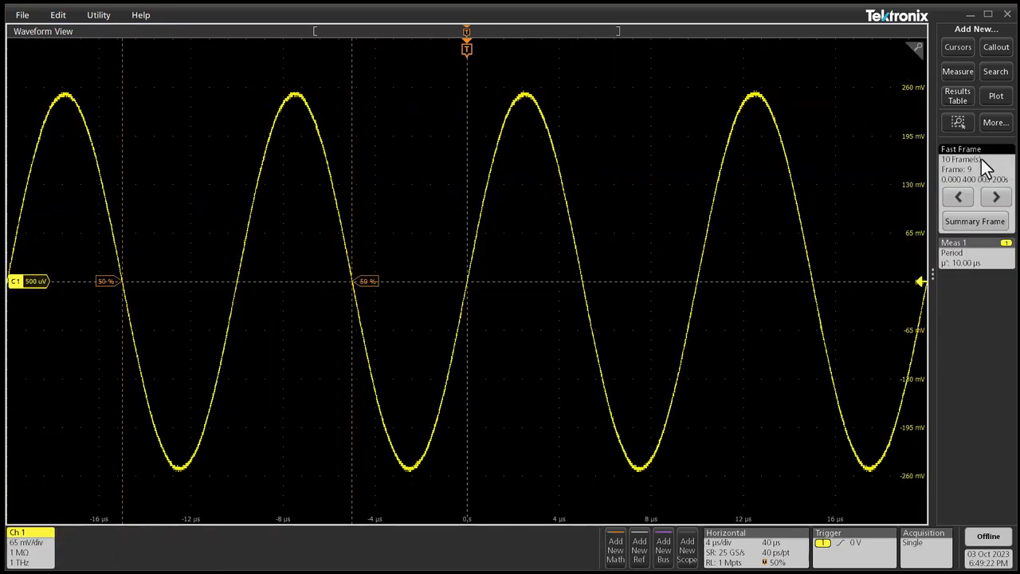
- Step through the Fast Frame acquisition's frames and display the summary frame
left_click(991, 222)
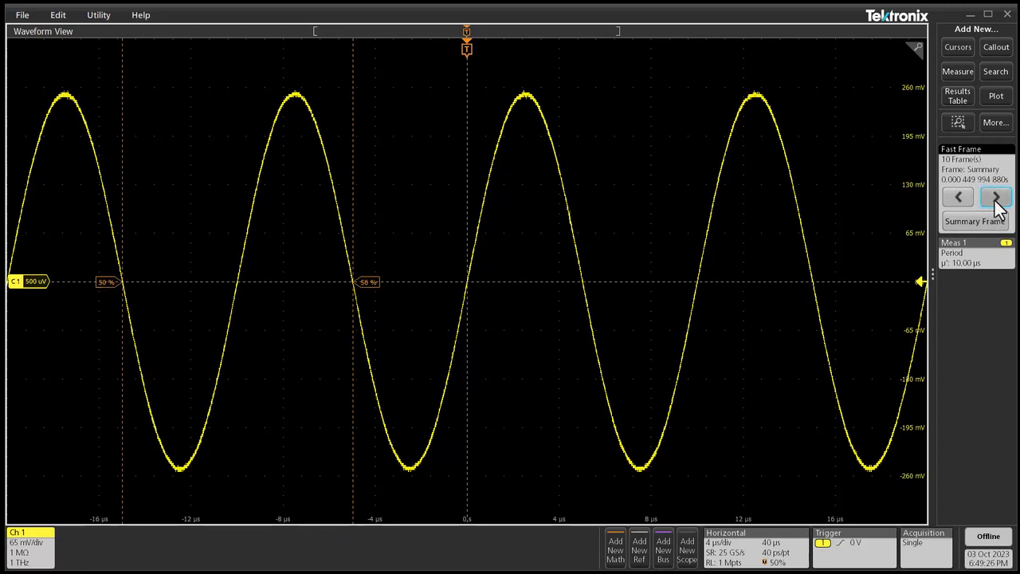
left_click(995, 199)
left_click(976, 222)
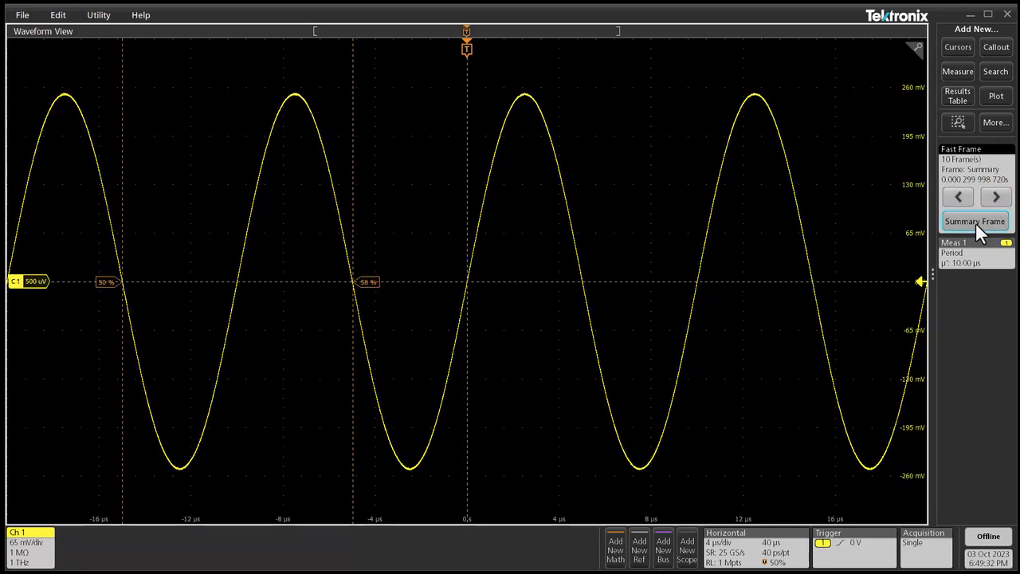
- Configure Fast Frame to overlay all frames and include the reference frame in the badge
right_click(980, 225)
left_click(957, 209)
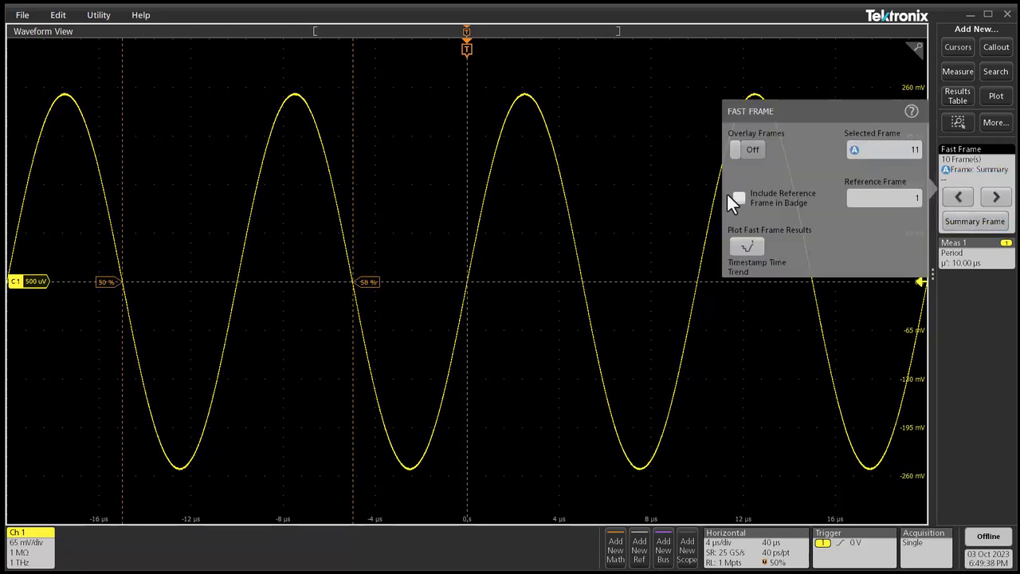
left_click(751, 149)
left_click(751, 204)
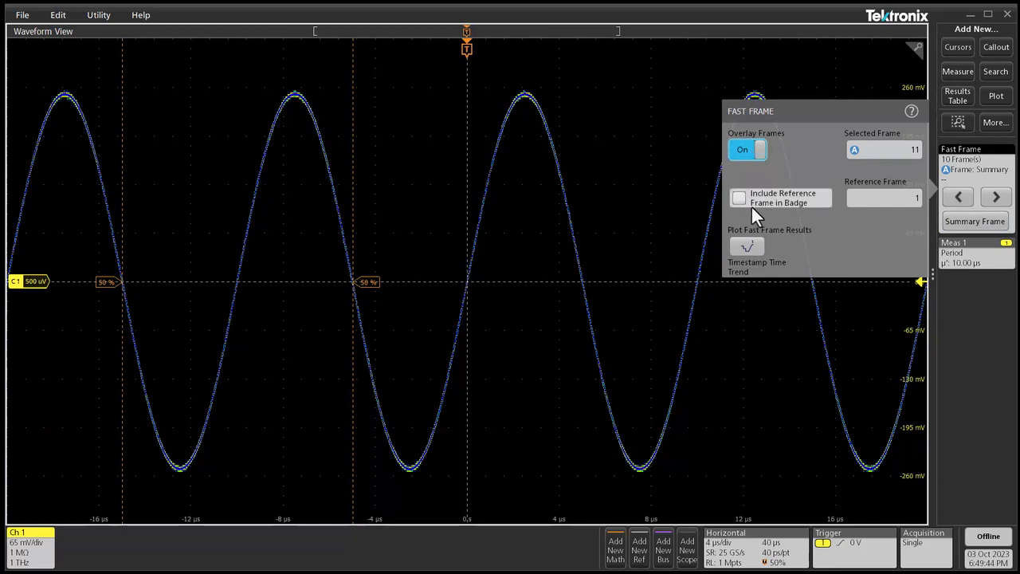
left_click(967, 364)
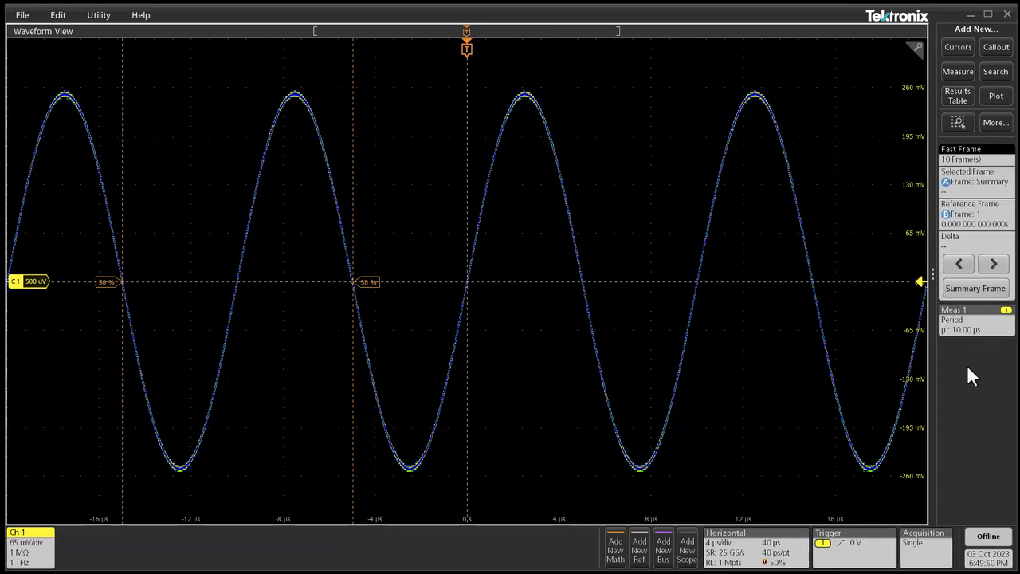